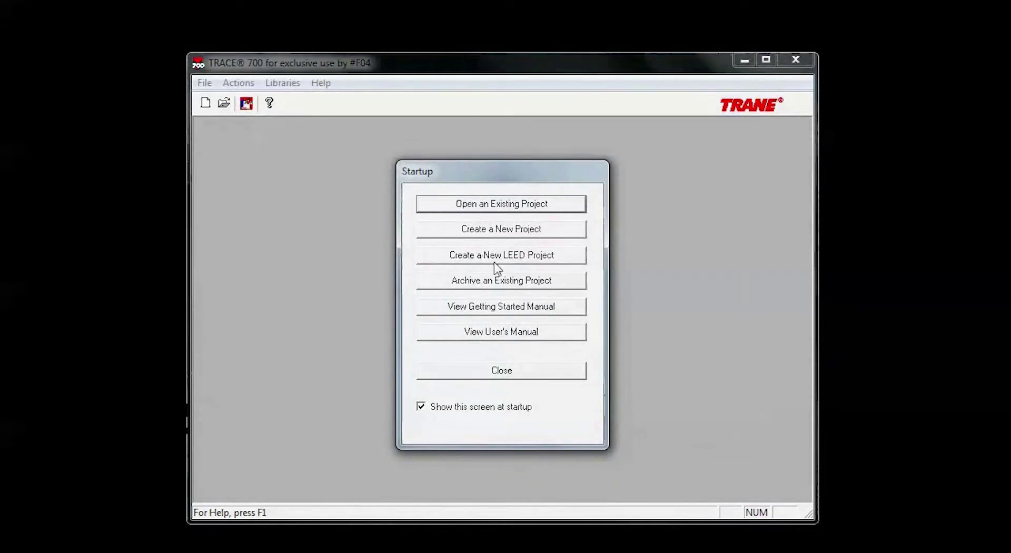
Step: Create a new LEED project file named 'LEED MODEL 2' inside the LEED Guide folder
left_click(536, 255)
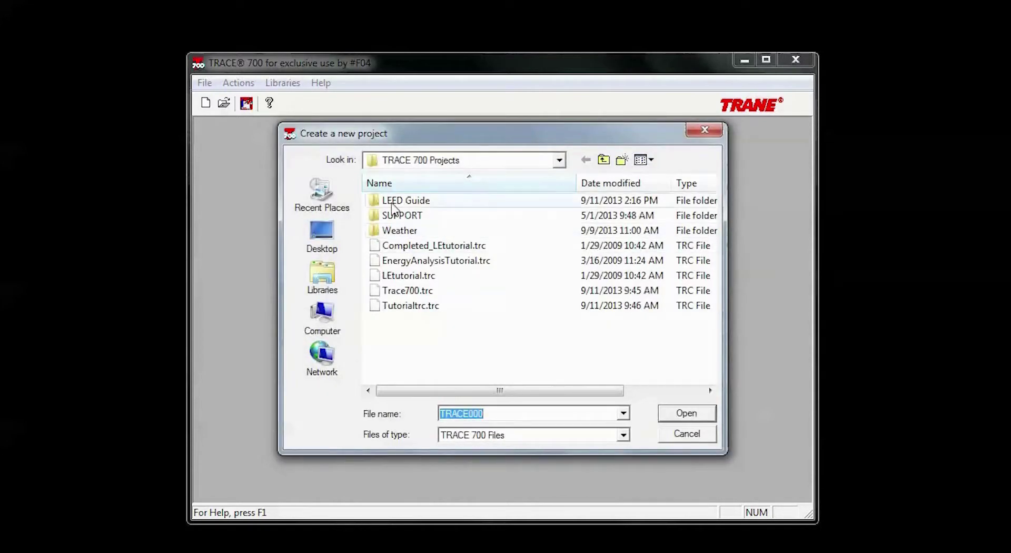
double_click(396, 201)
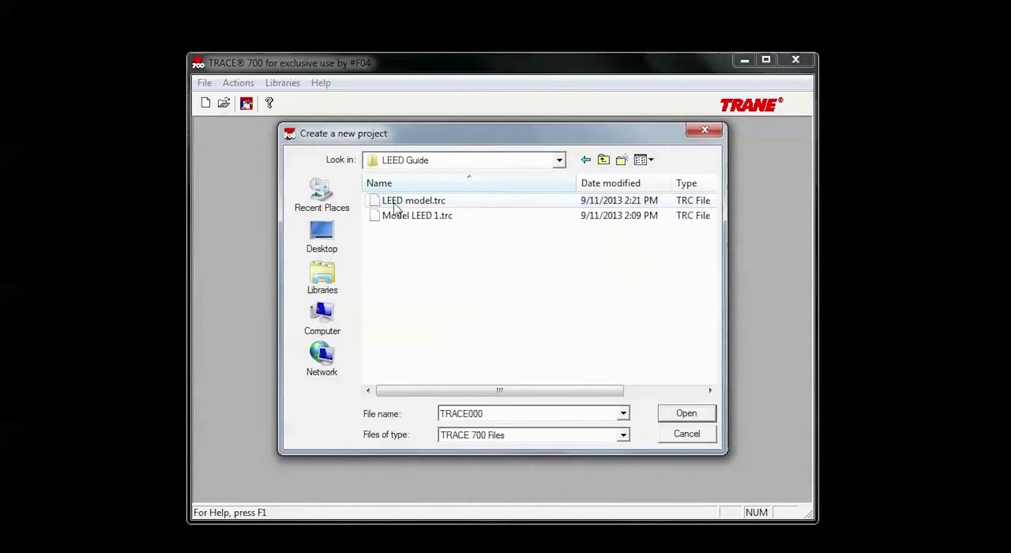
double_click(527, 409)
type("LEED MODEL 2")
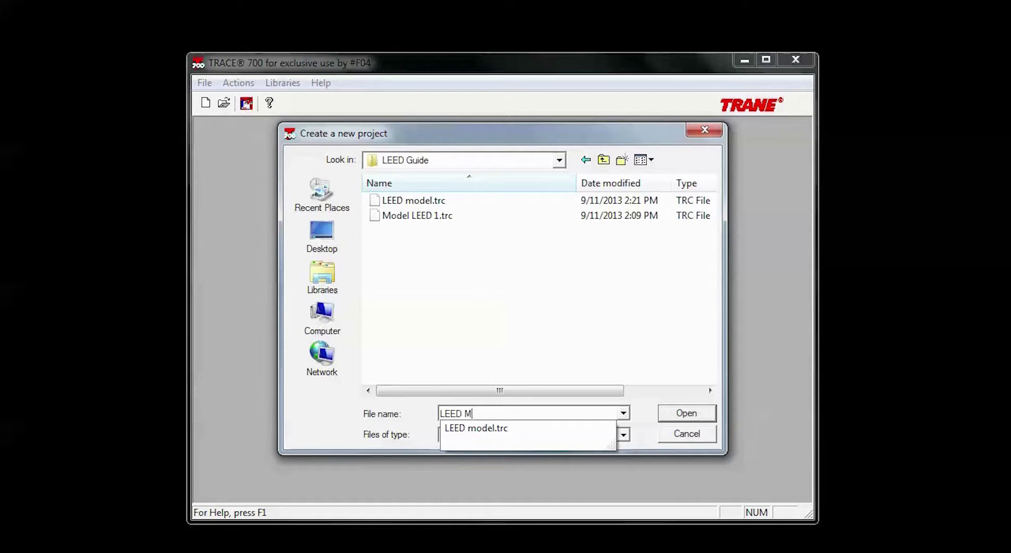
left_click(673, 409)
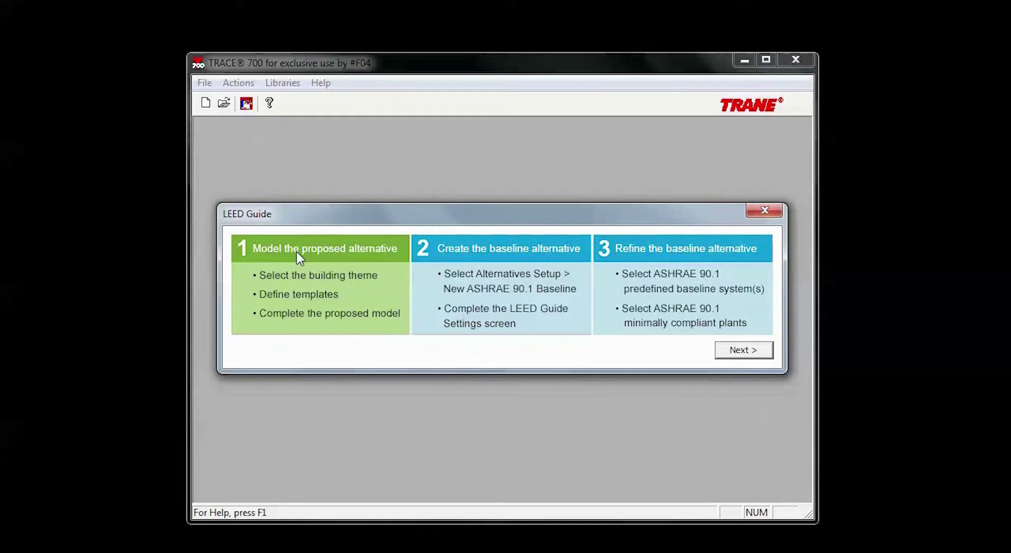
Step: Choose Office as the building type and advance to the weather location step
left_click(738, 351)
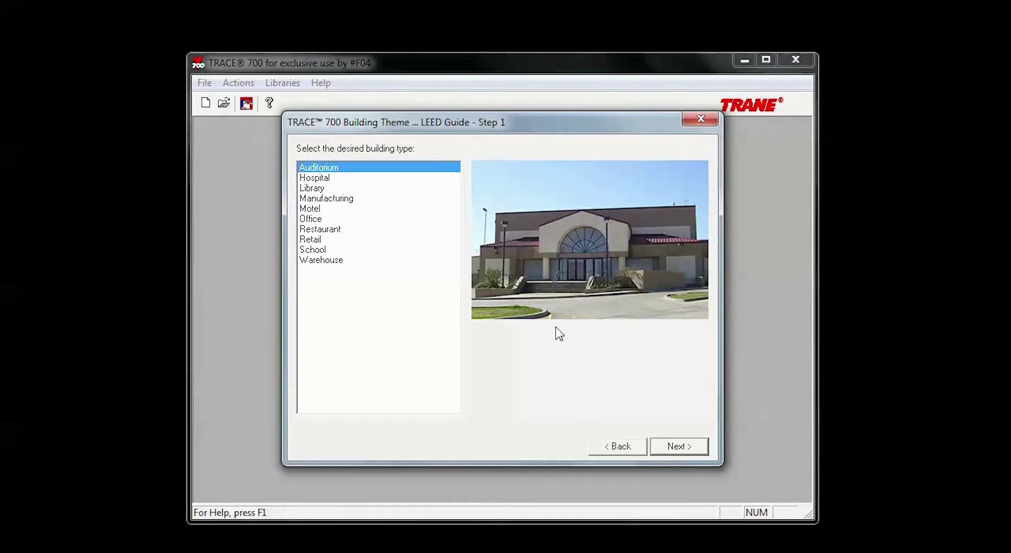
left_click(316, 219)
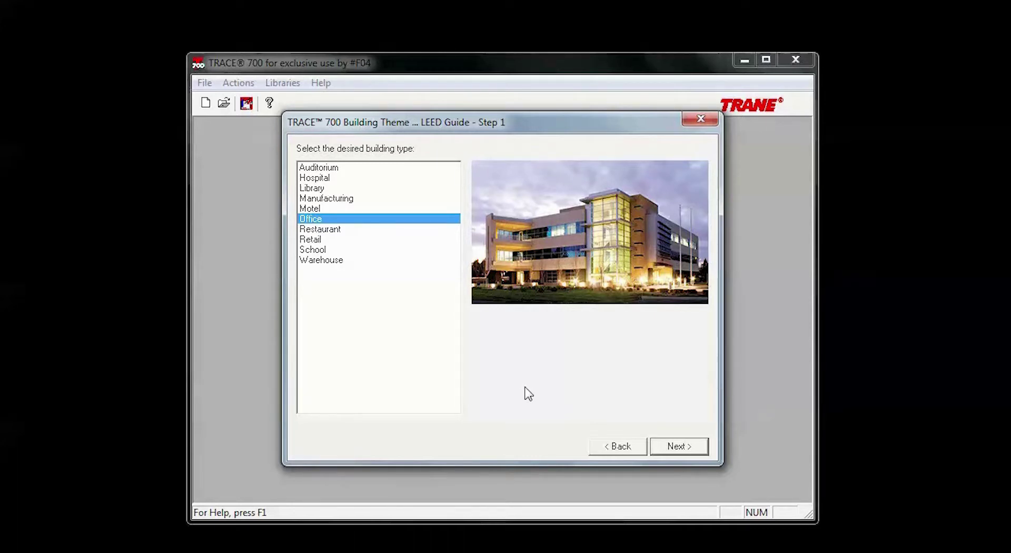
left_click(679, 446)
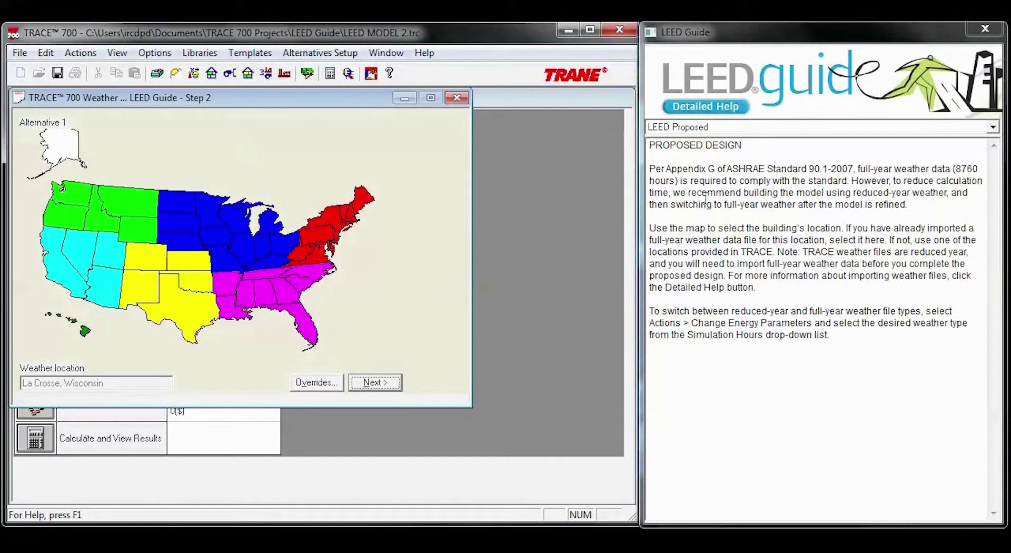
Step: Accept the Appendix G weather overrides (ASHRAE 1% cooling, 99.6% heating) for La Crosse
left_click(316, 383)
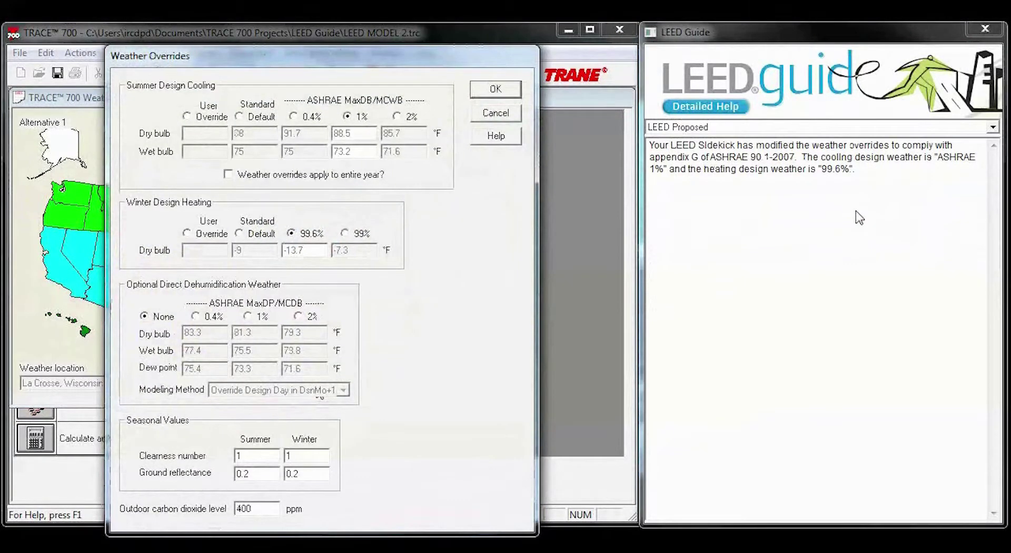
left_click(495, 112)
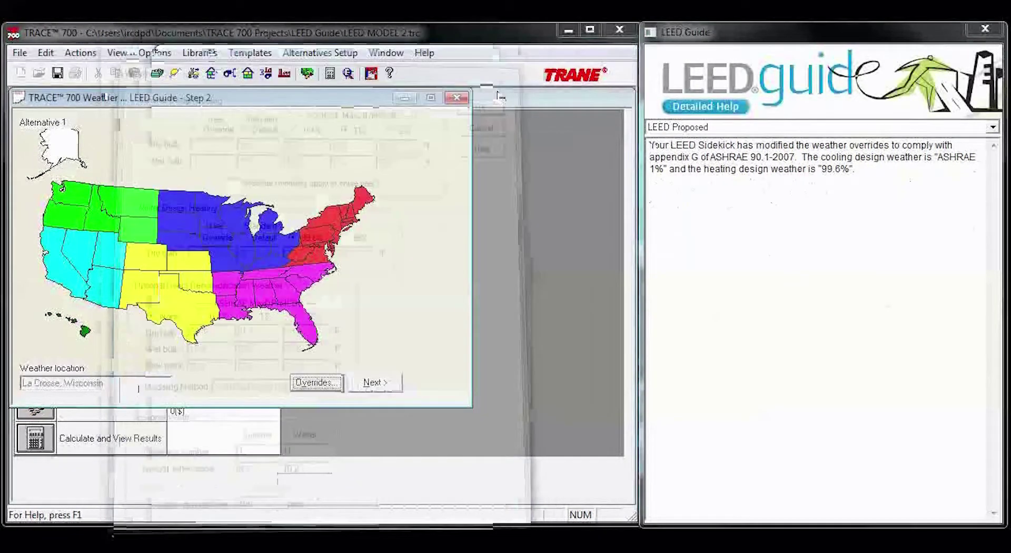
left_click(373, 384)
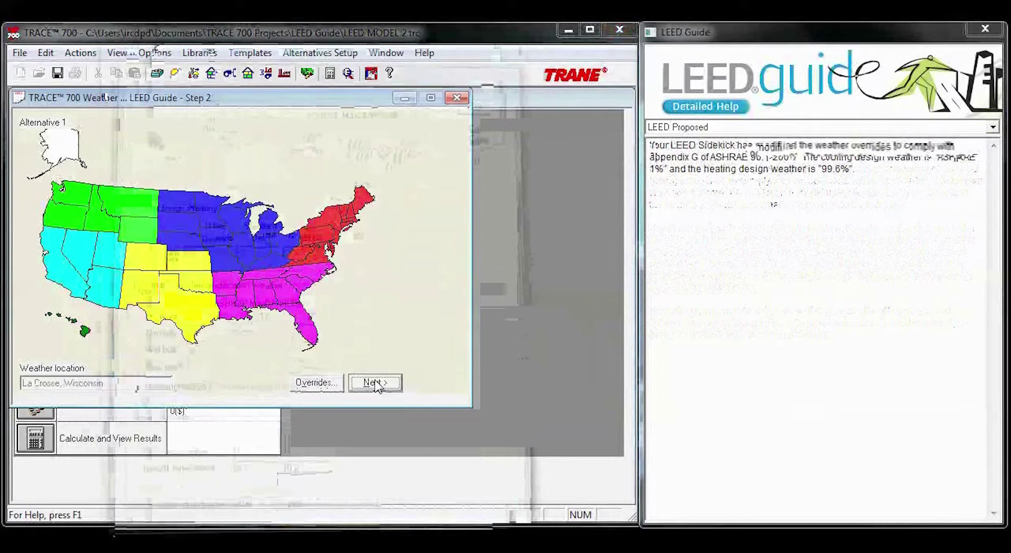
Step: Advance to the template step and check the internal load template description list
left_click(374, 383)
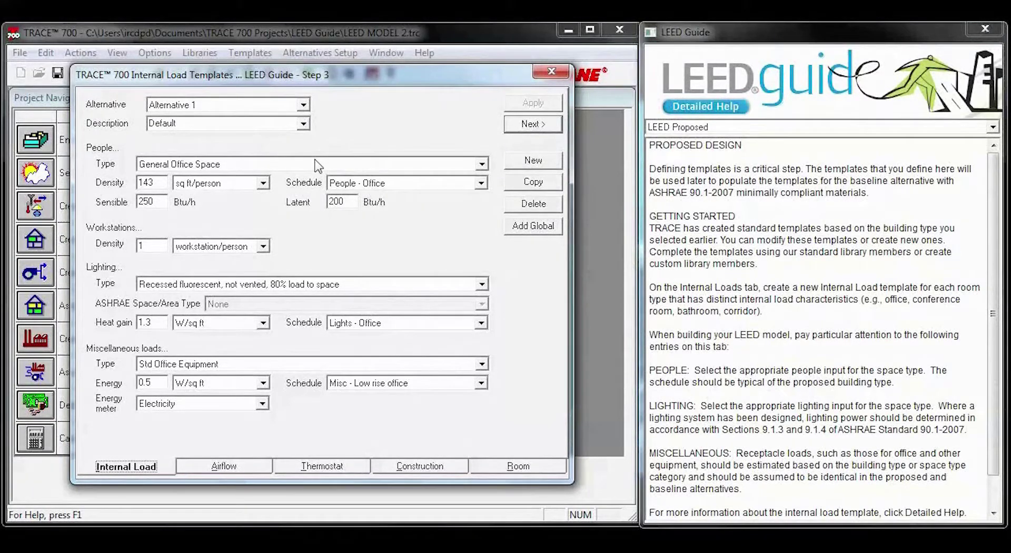
left_click(304, 123)
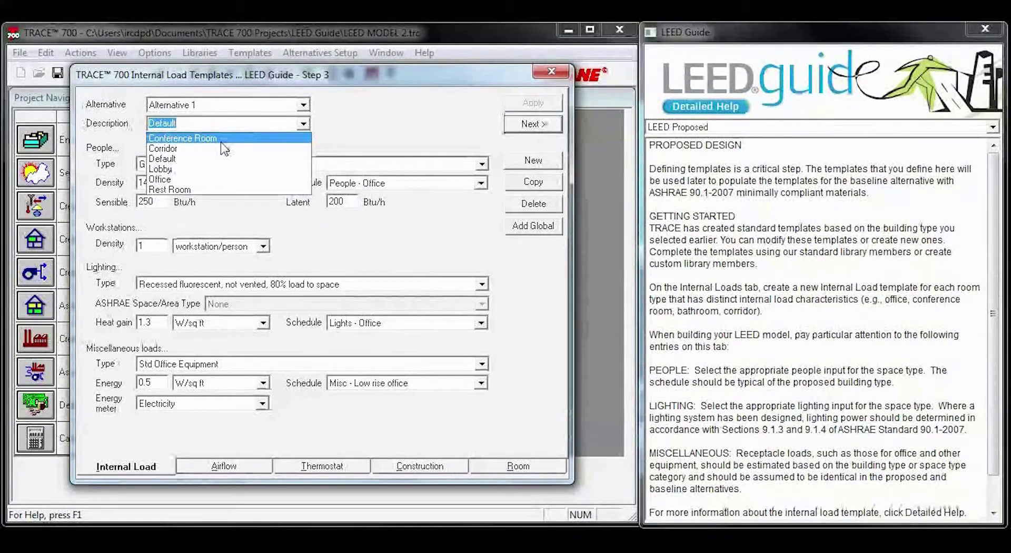
left_click(333, 125)
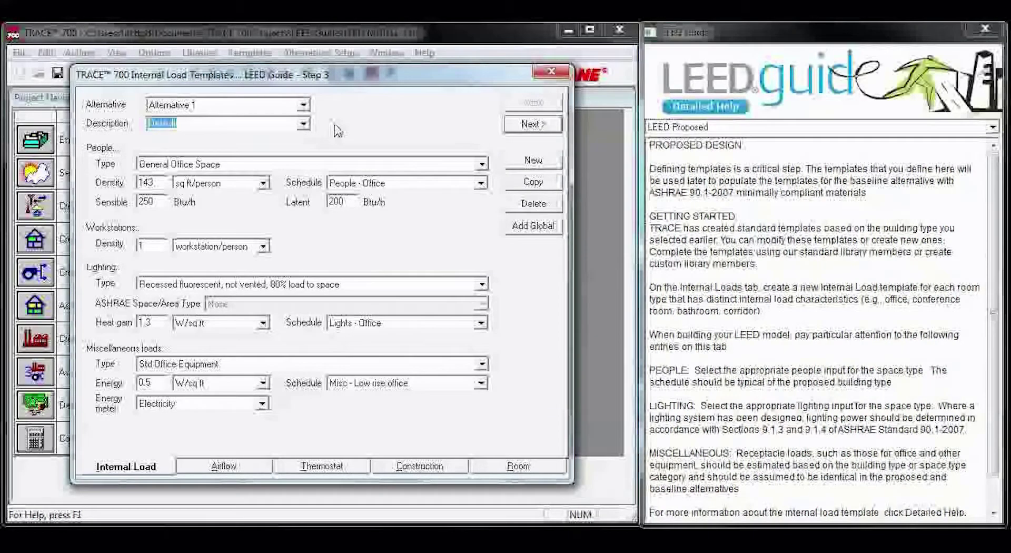
Step: Review the airflow, thermostat, construction and room templates
left_click(218, 464)
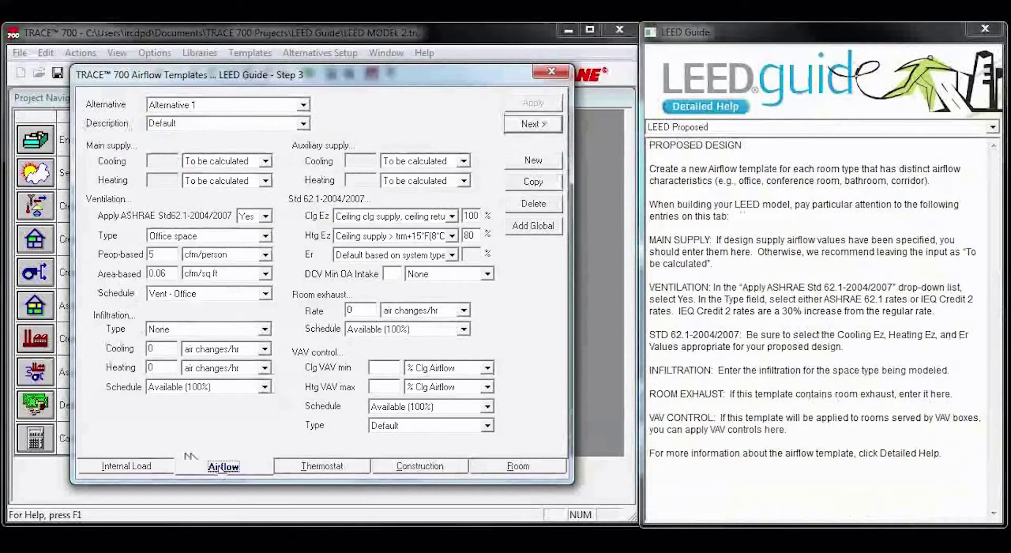
left_click(314, 470)
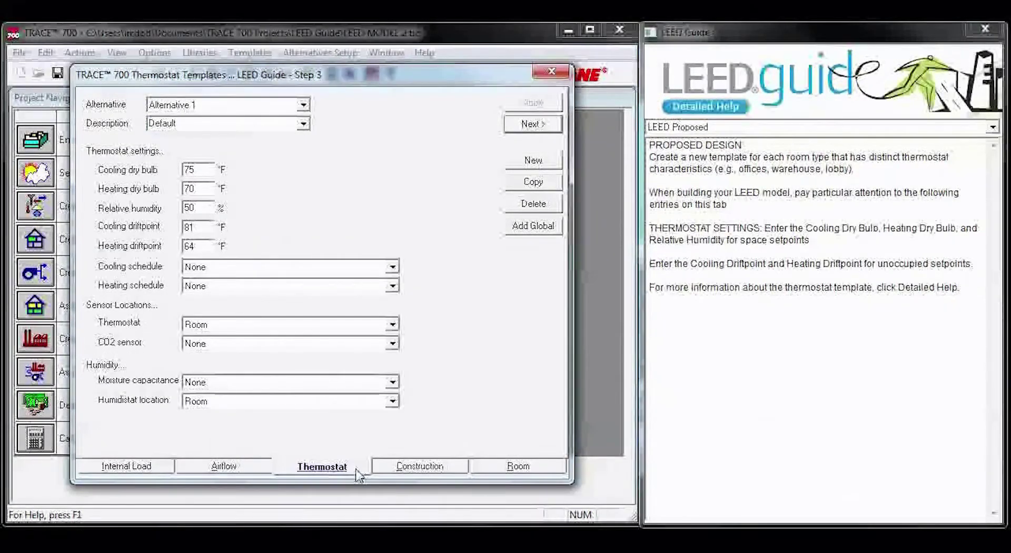
left_click(396, 468)
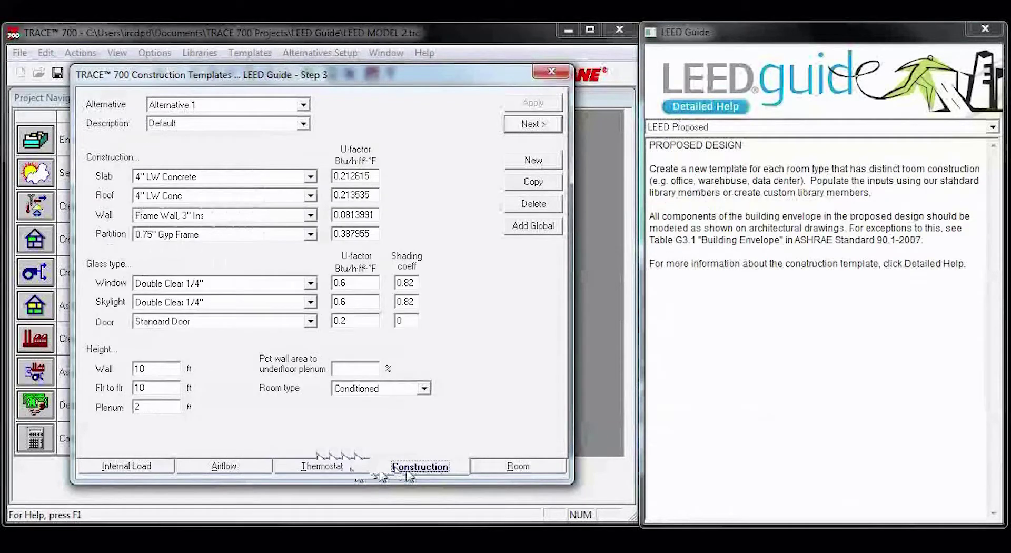
left_click(485, 470)
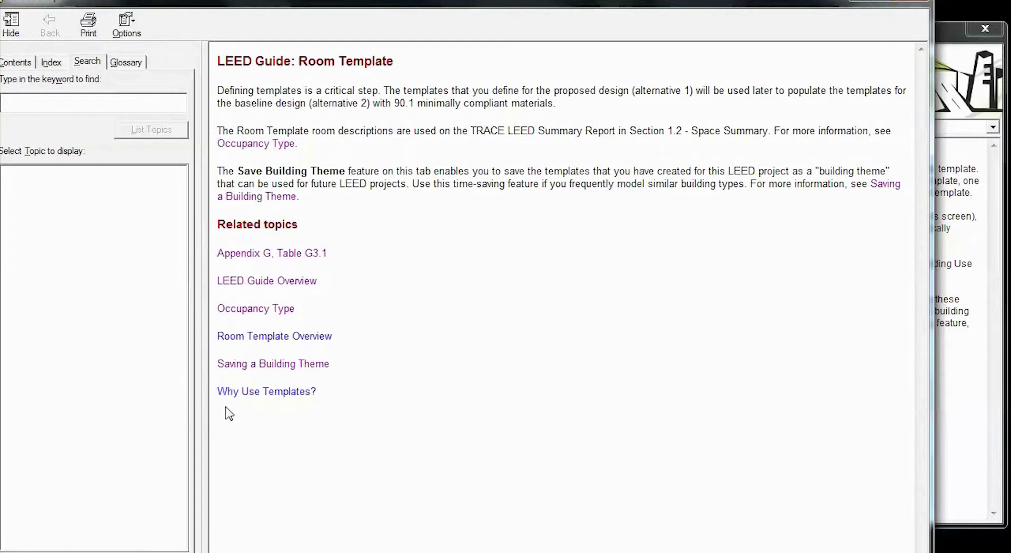
left_click(284, 259)
scroll(544, 327, "down", 3)
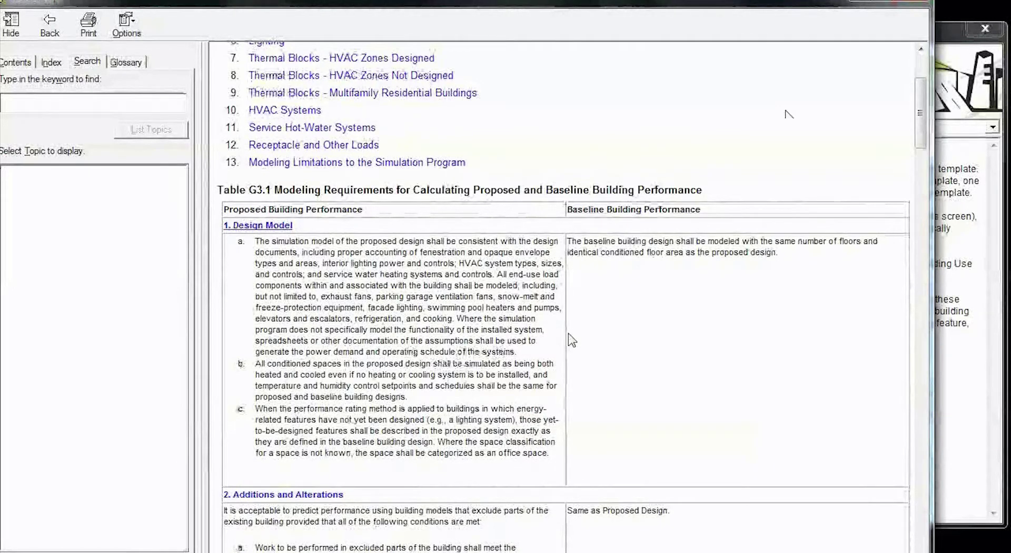
left_click(920, 5)
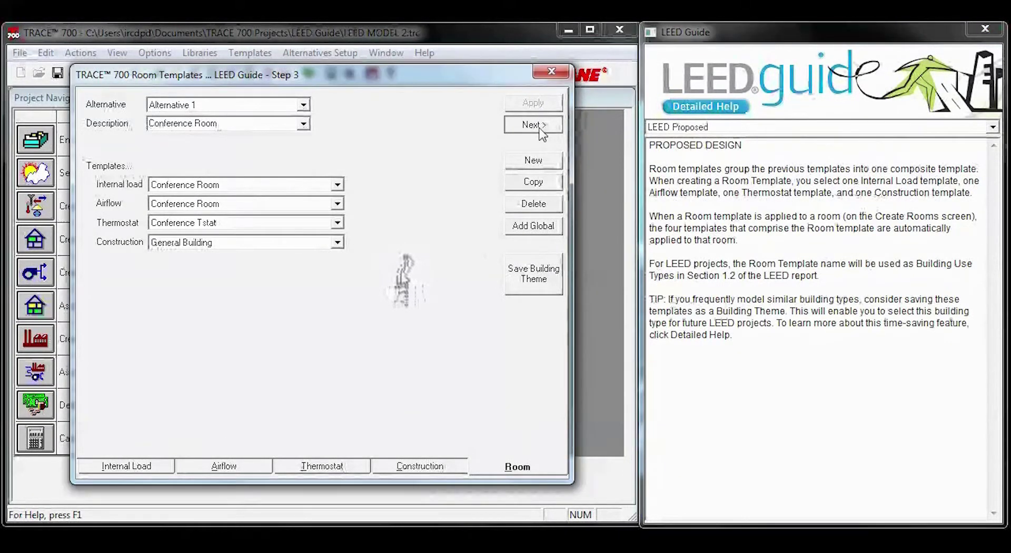
Step: Finish the room template step and close the LEED Guide
left_click(540, 131)
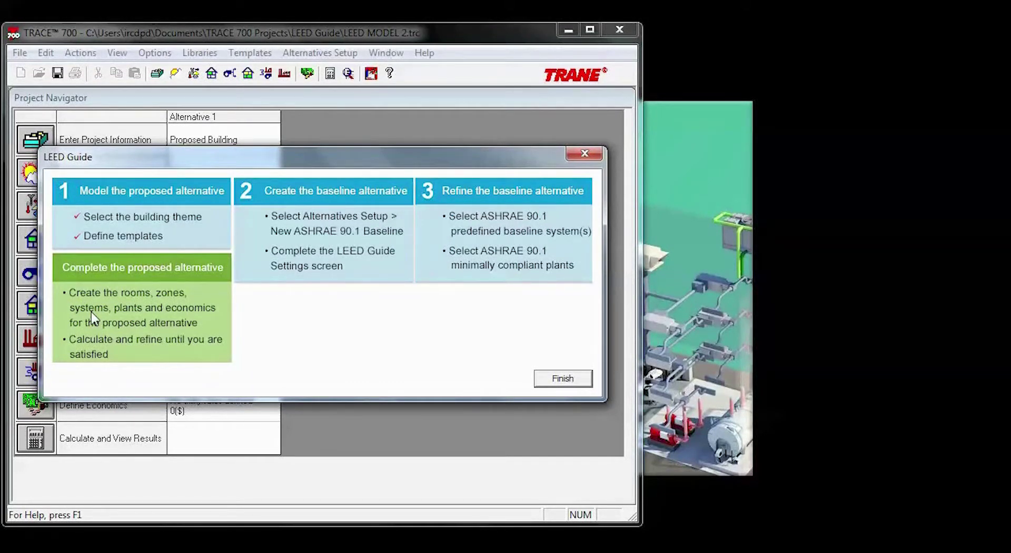
left_click(561, 378)
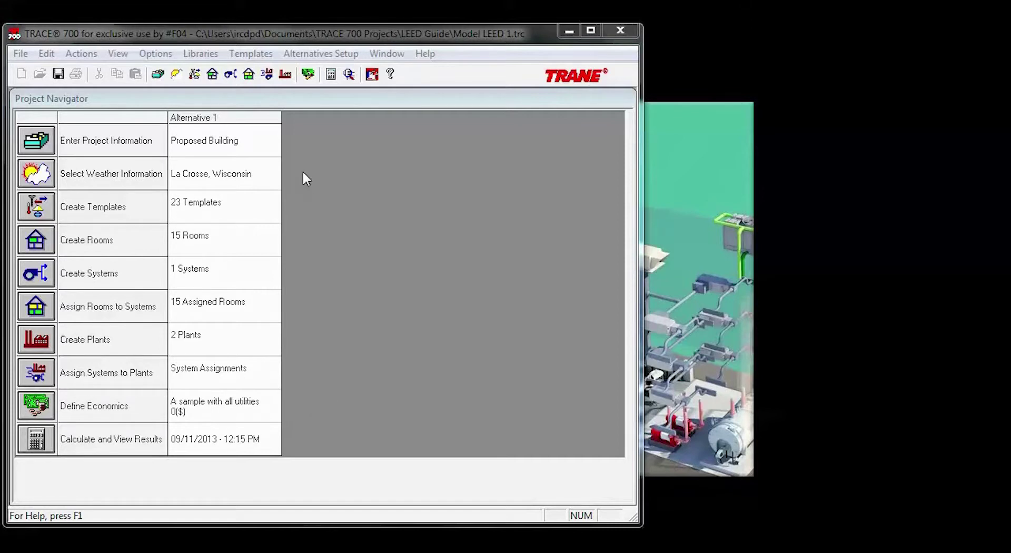
Step: Create a new ASHRAE 90.1 Baseline alternative from Alternatives Setup
right_click(256, 122)
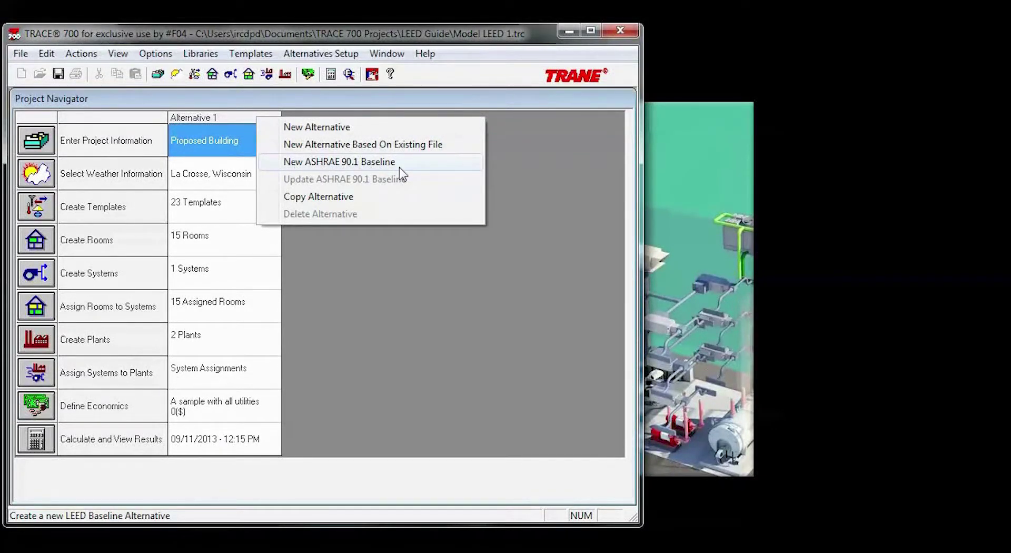
left_click(321, 54)
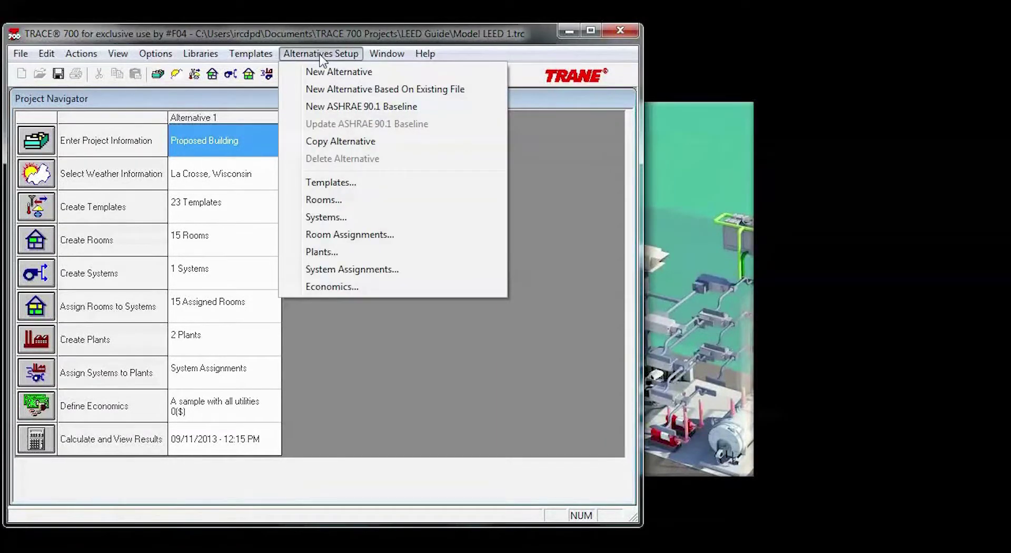
left_click(426, 108)
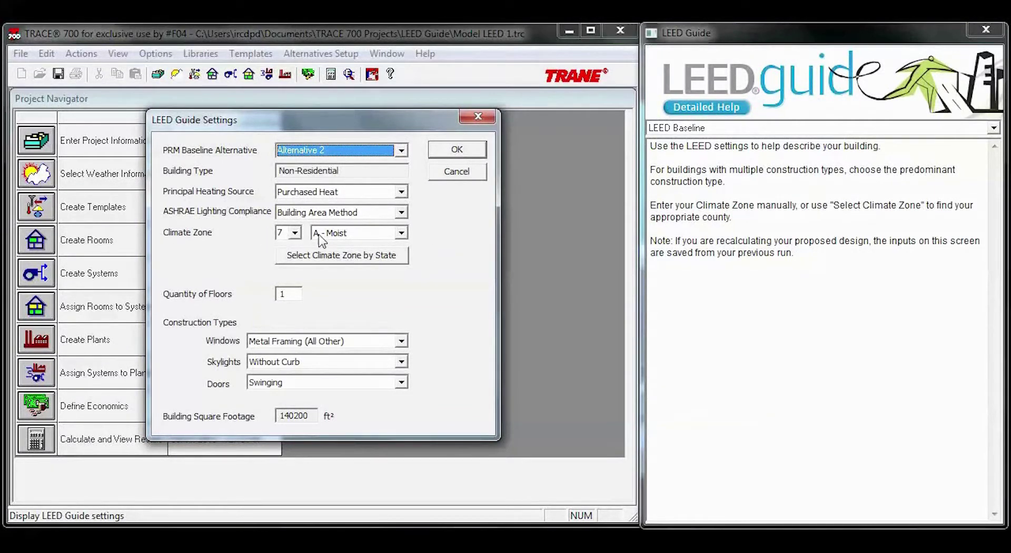
Step: Set the climate zone to 7A by choosing Douglas County, Wisconsin
left_click(337, 258)
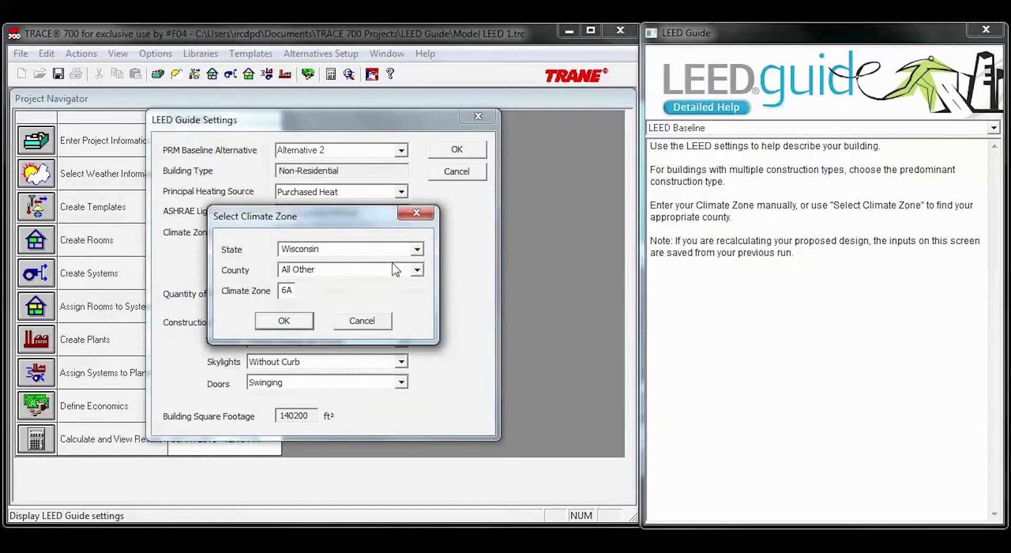
left_click(417, 269)
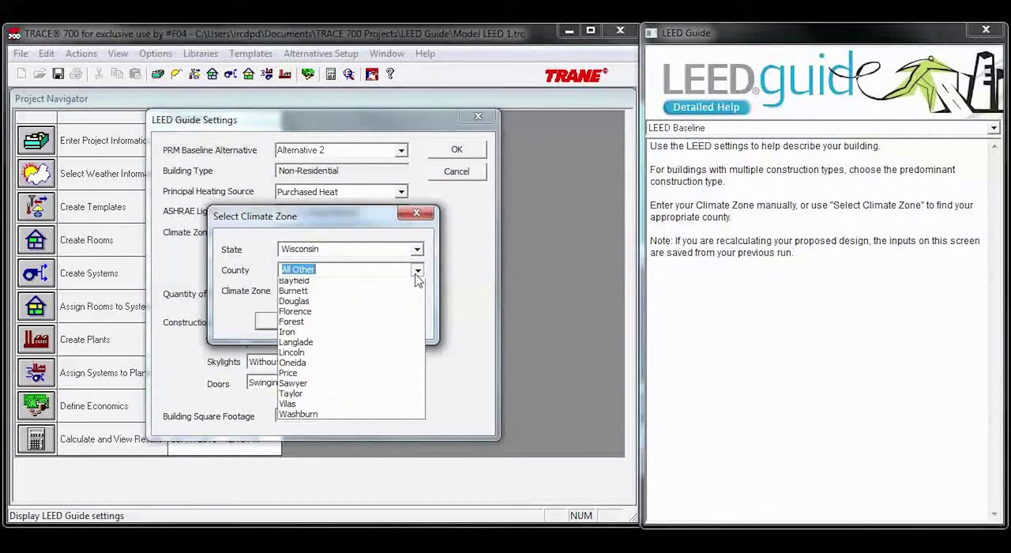
left_click(398, 322)
left_click(286, 324)
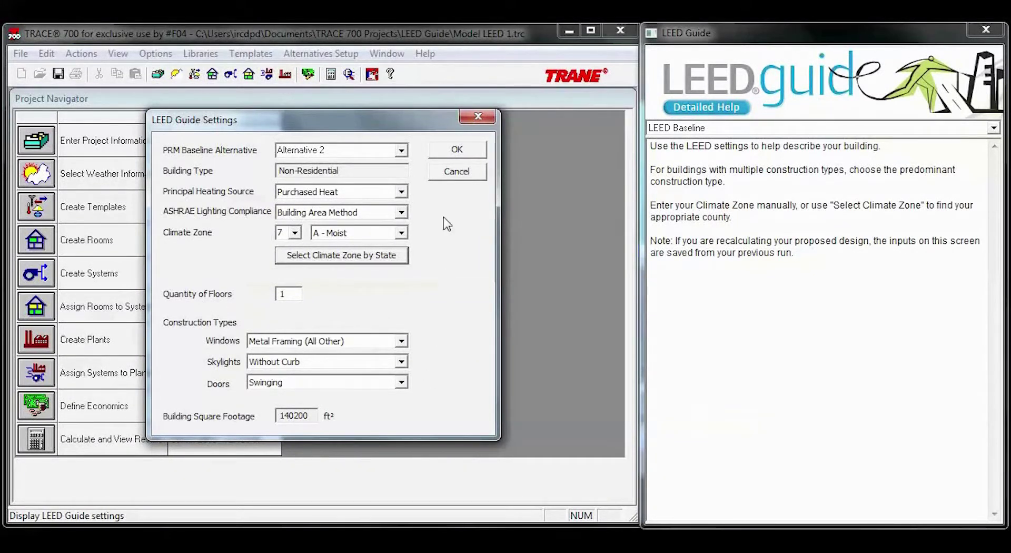
Step: Confirm the LEED Guide Settings to build Alternative 2, then leave the guide overview
left_click(456, 151)
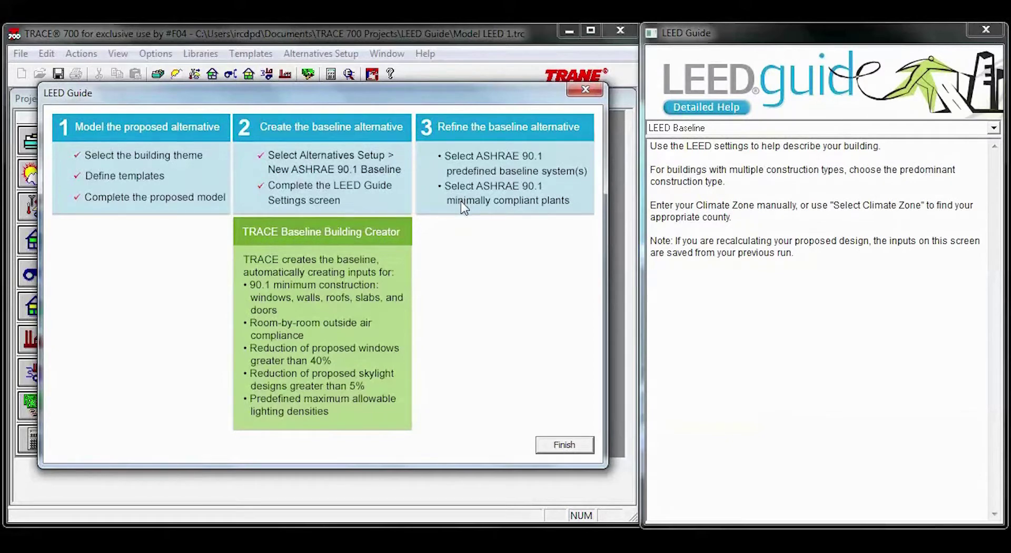
left_click(565, 445)
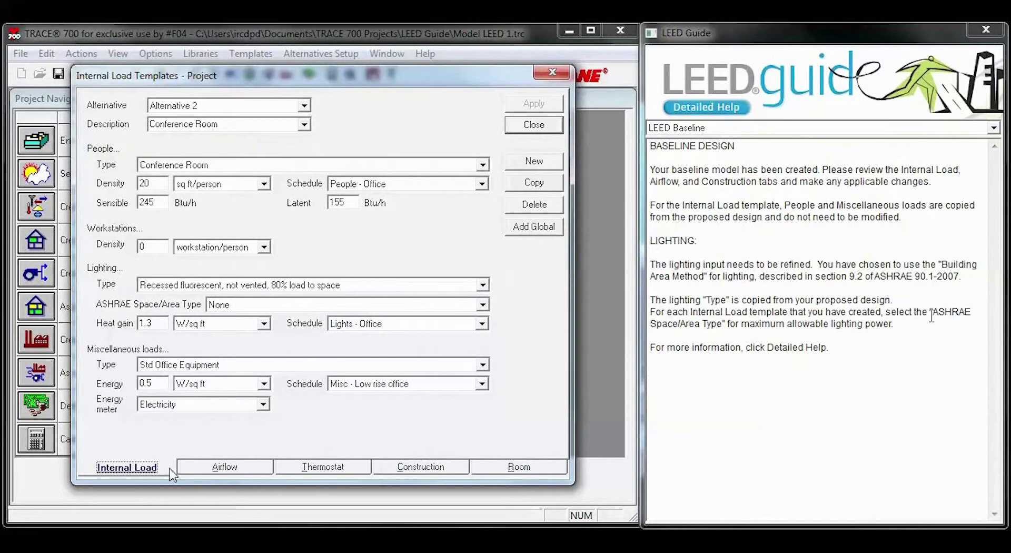
Step: Review the baseline's airflow, thermostat, construction and room templates
left_click(207, 471)
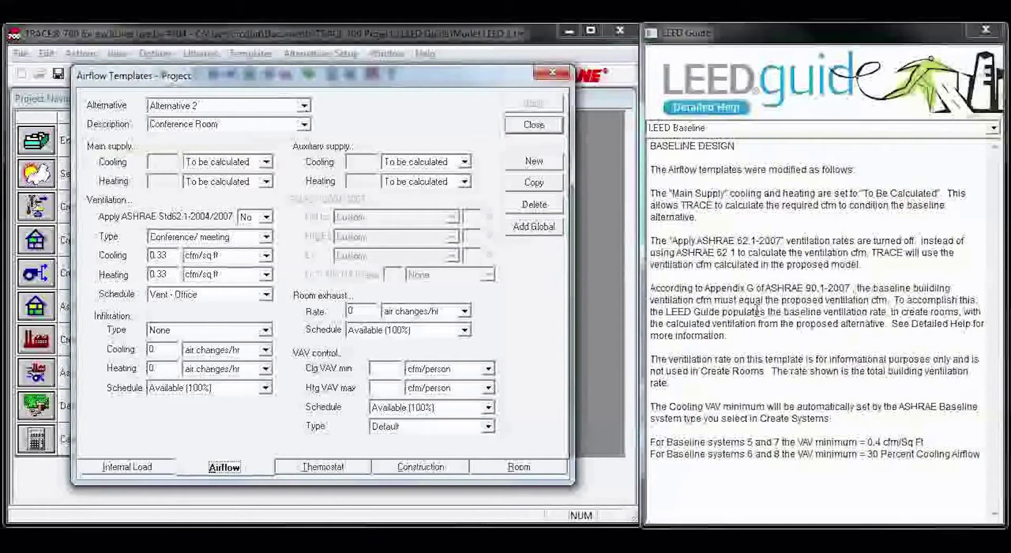
left_click(345, 464)
left_click(397, 468)
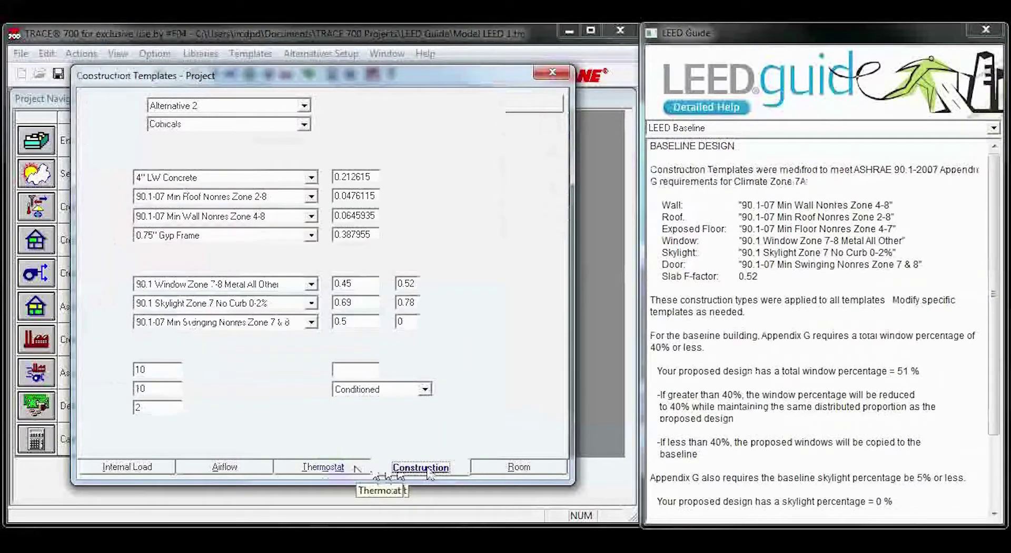
left_click(494, 471)
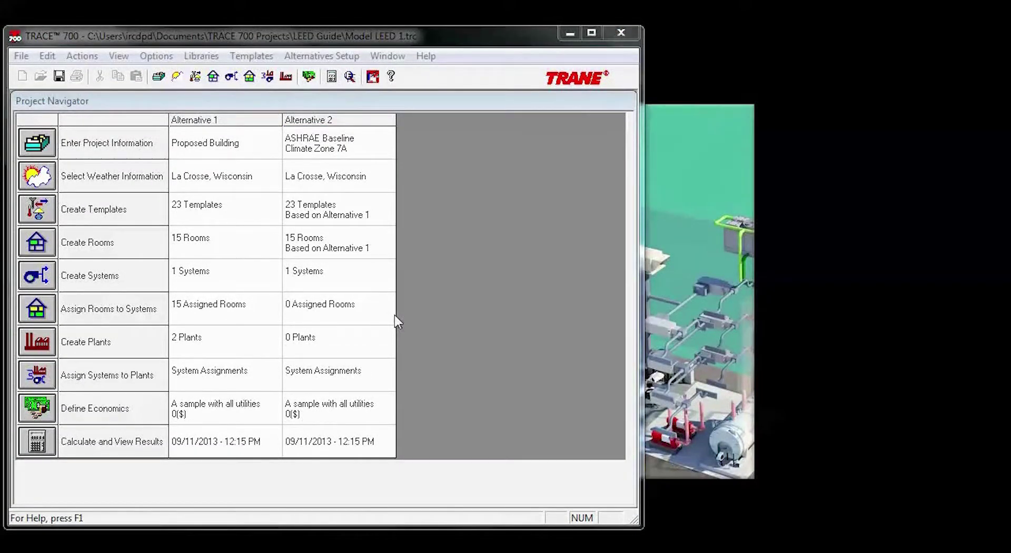
Step: In Create Systems for Alternative 2, select System 6 – Packaged RTU VAV Reheat PFP, DX & Electric
double_click(318, 280)
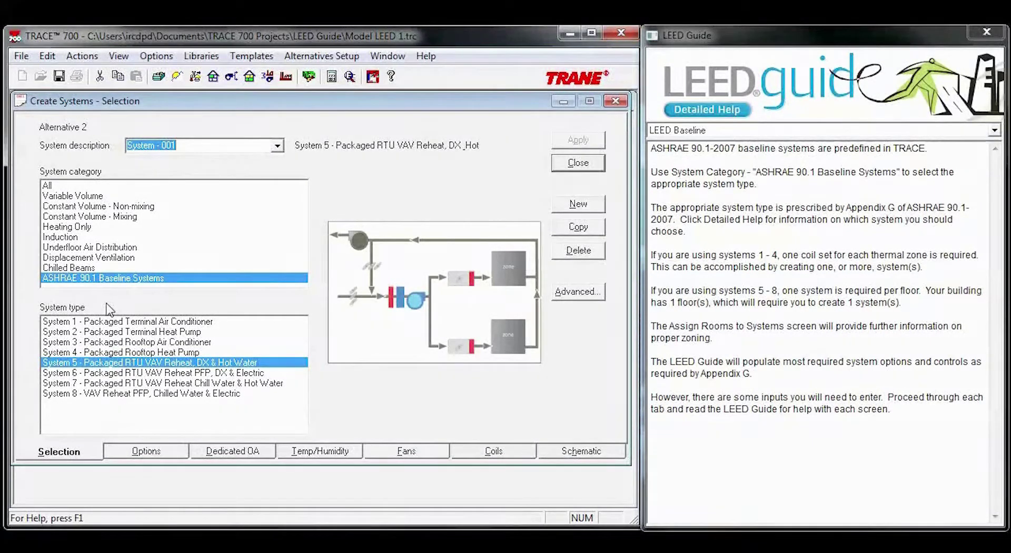
left_click(701, 114)
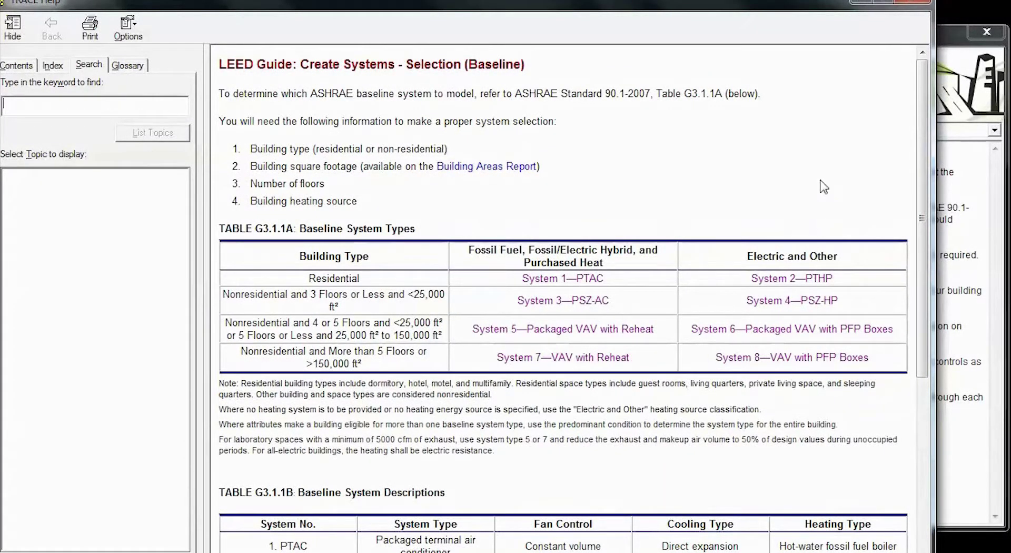
left_click(916, 3)
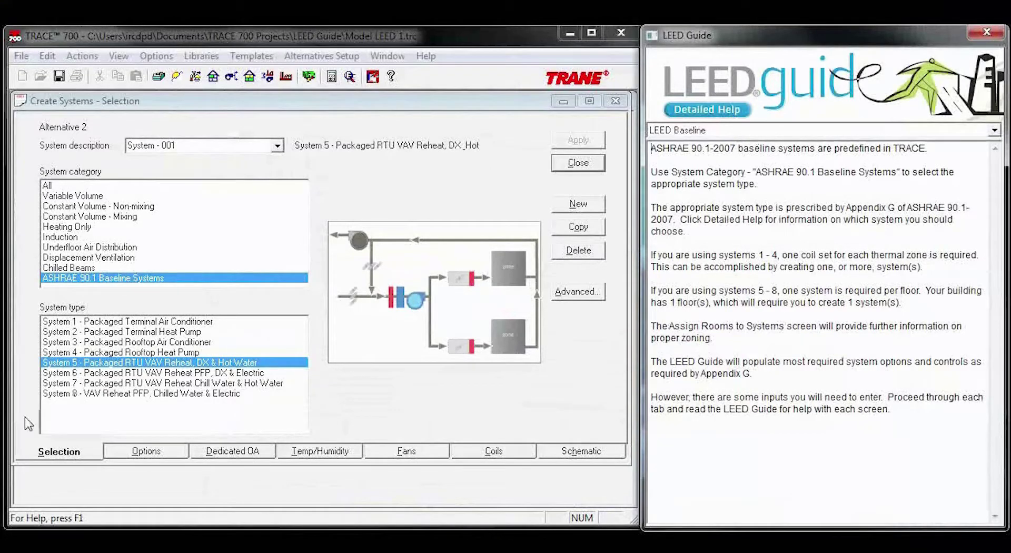
left_click(87, 372)
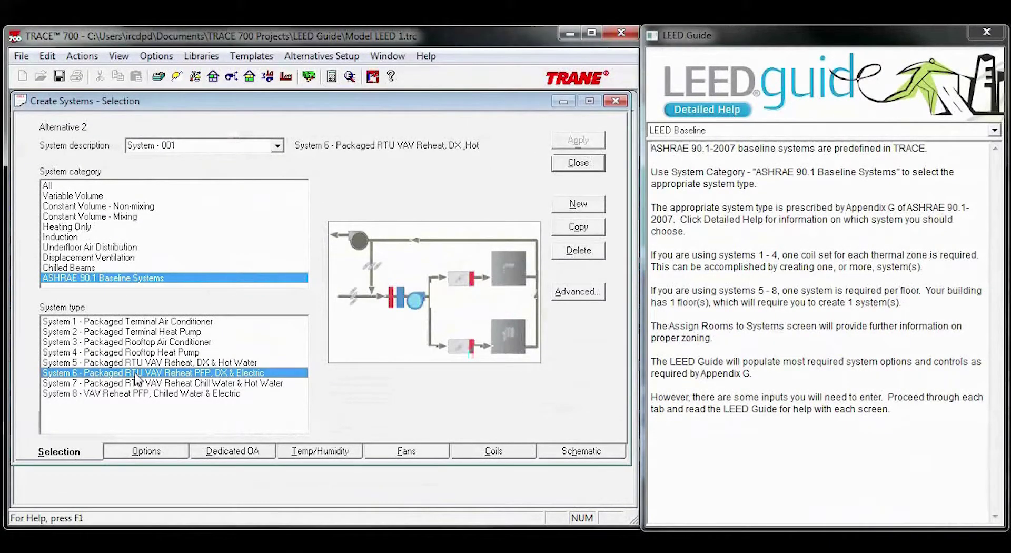
Step: Review the Options, Dedicated OA and Temp/Humidity tabs, then close system setup
left_click(120, 458)
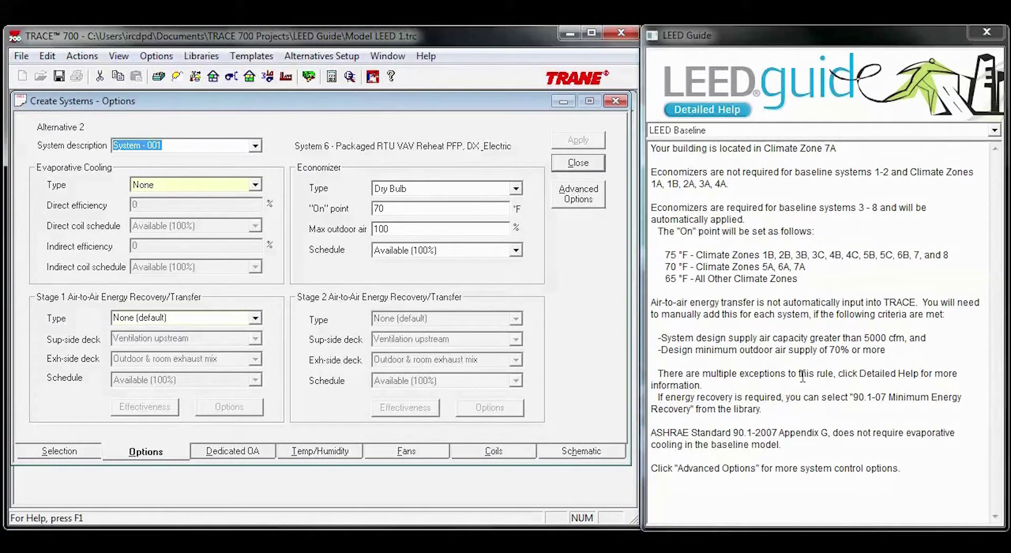
left_click(244, 455)
left_click(308, 451)
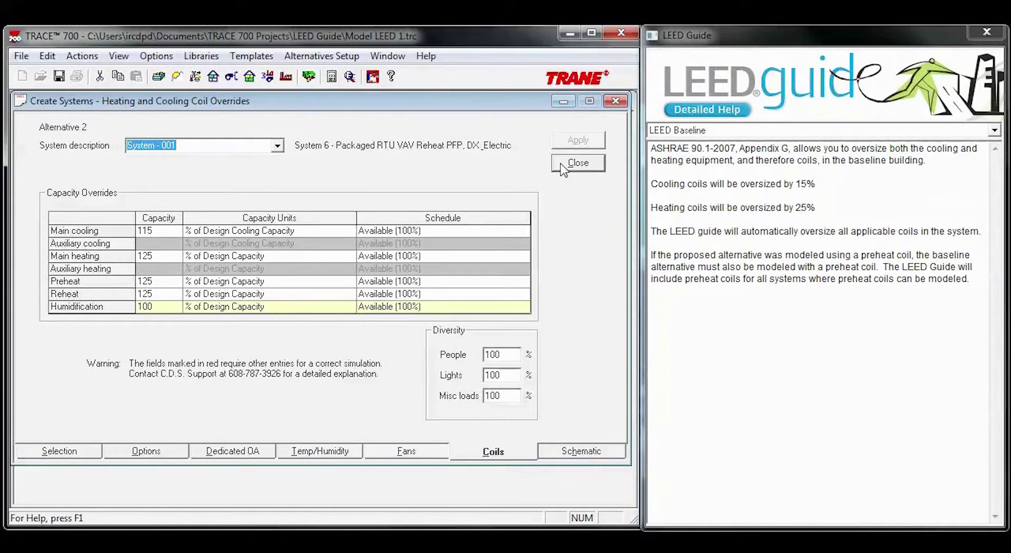
left_click(578, 163)
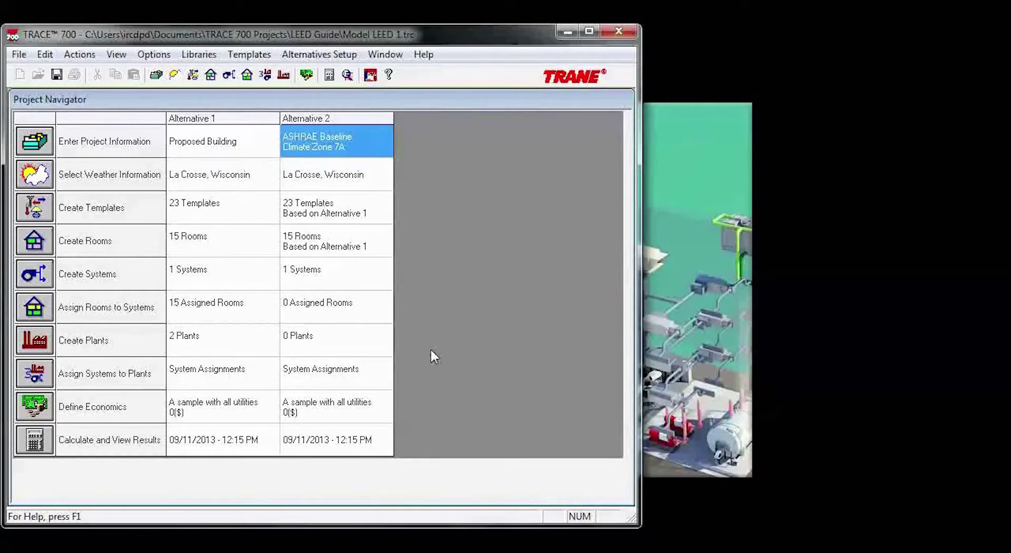
Step: Add three new zones under Baseline System 6 in the room-to-zone assignment for Alternative 2
double_click(318, 311)
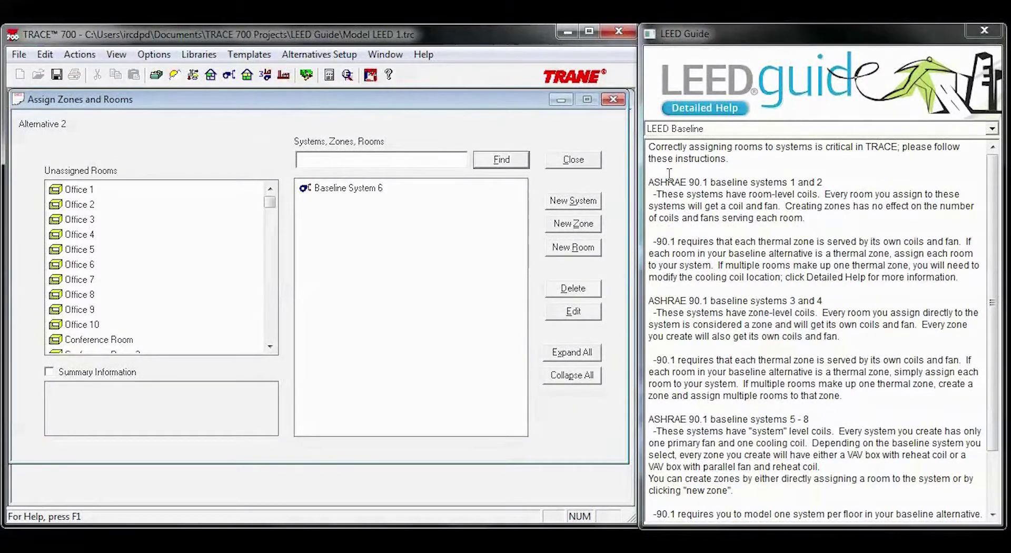
left_click(364, 187)
left_click(555, 227)
left_click(557, 228)
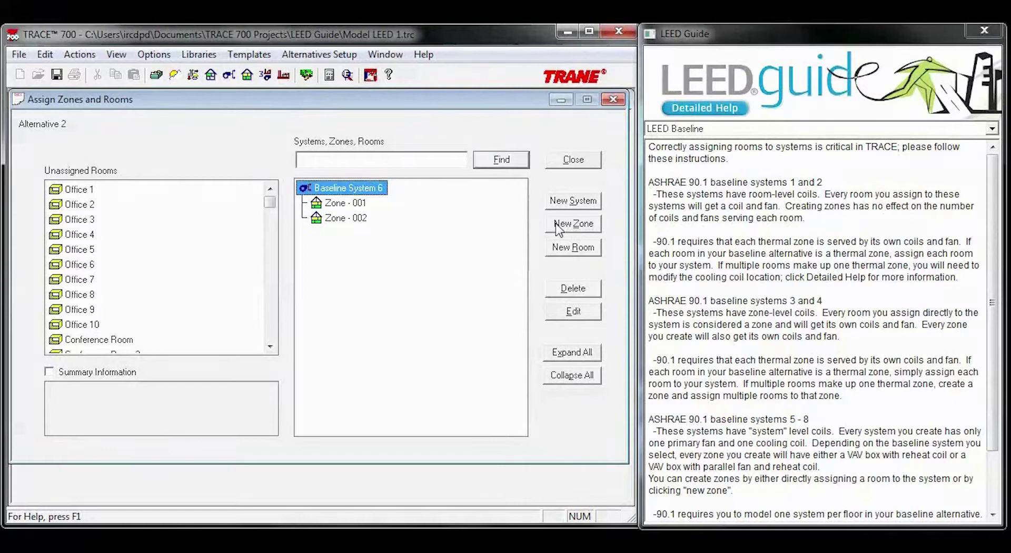
left_click(556, 227)
Step: Place Office 1 in Zone - 001 and Office 2 in Zone - 002, then close the assignment
left_click_drag(76, 190, 340, 203)
left_click_drag(79, 191, 348, 248)
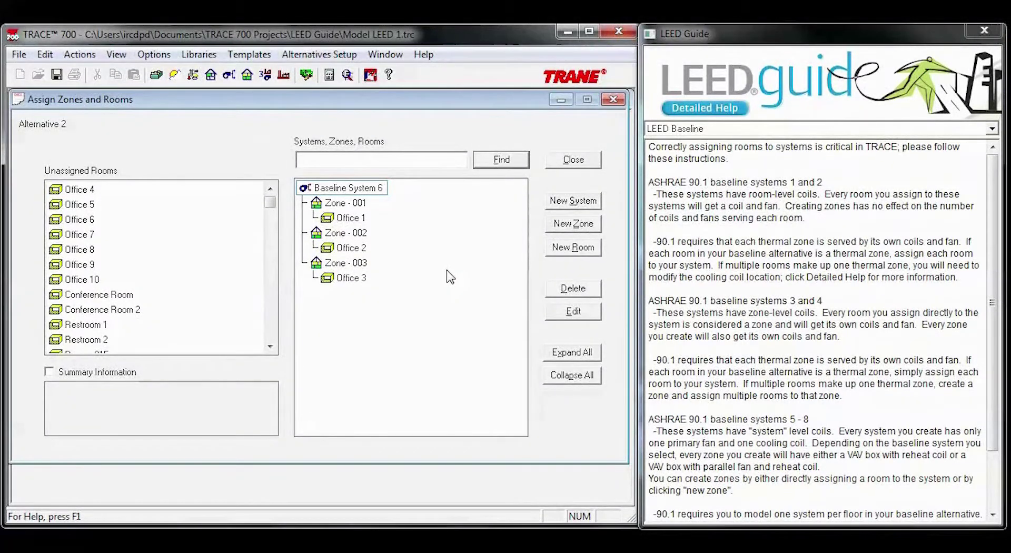
left_click(573, 159)
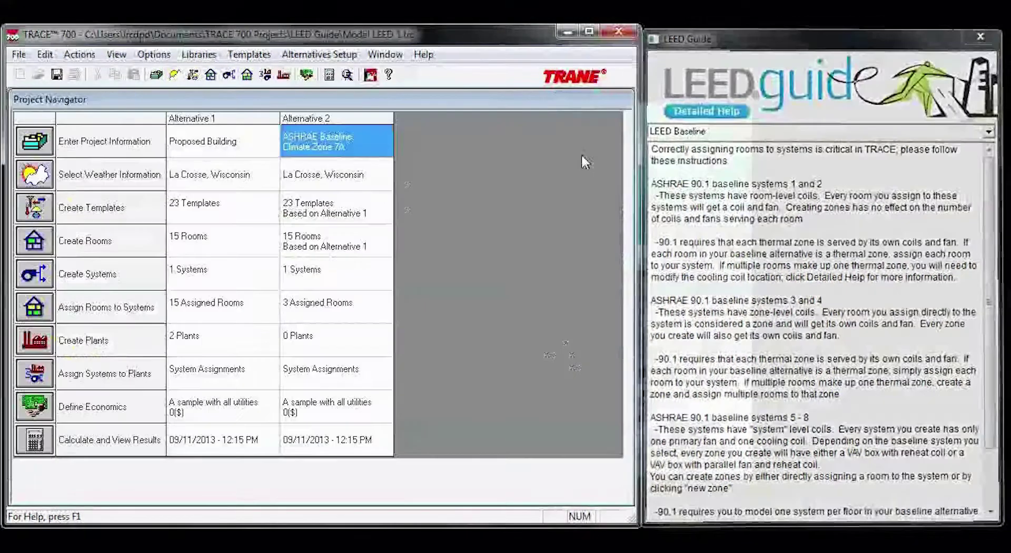